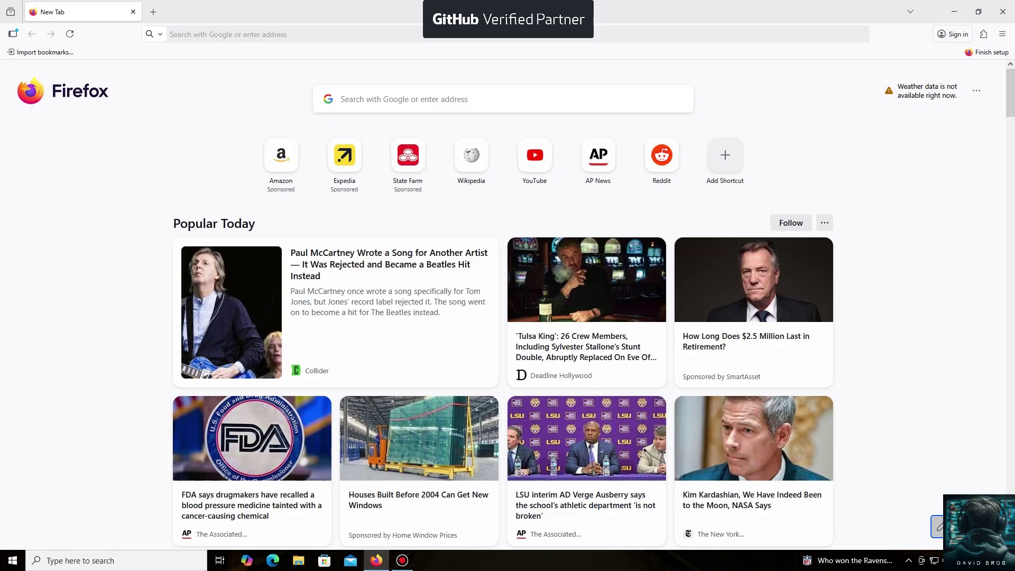
pyautogui.click(170, 34)
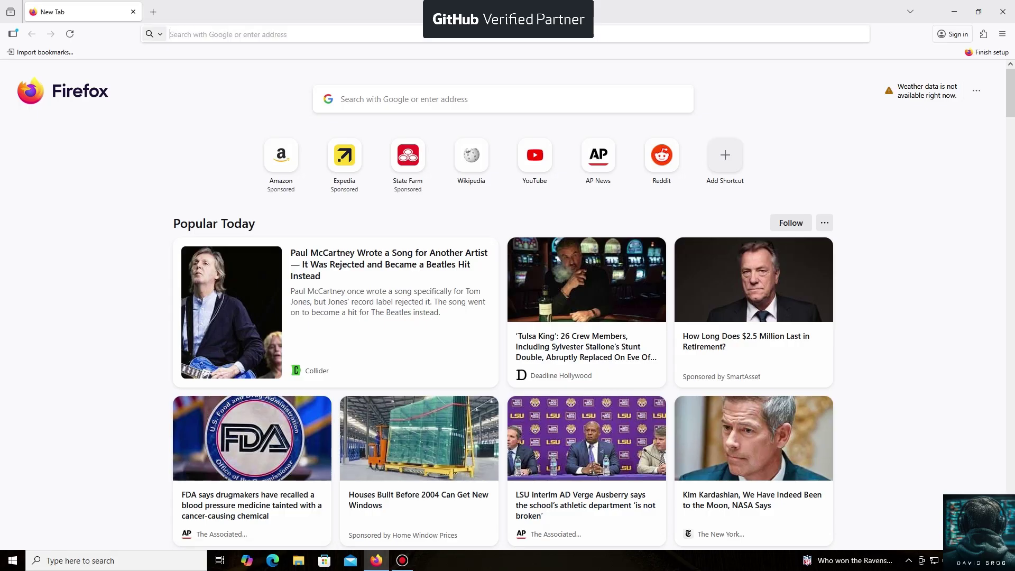
pyautogui.write('https://unmineable.online/')
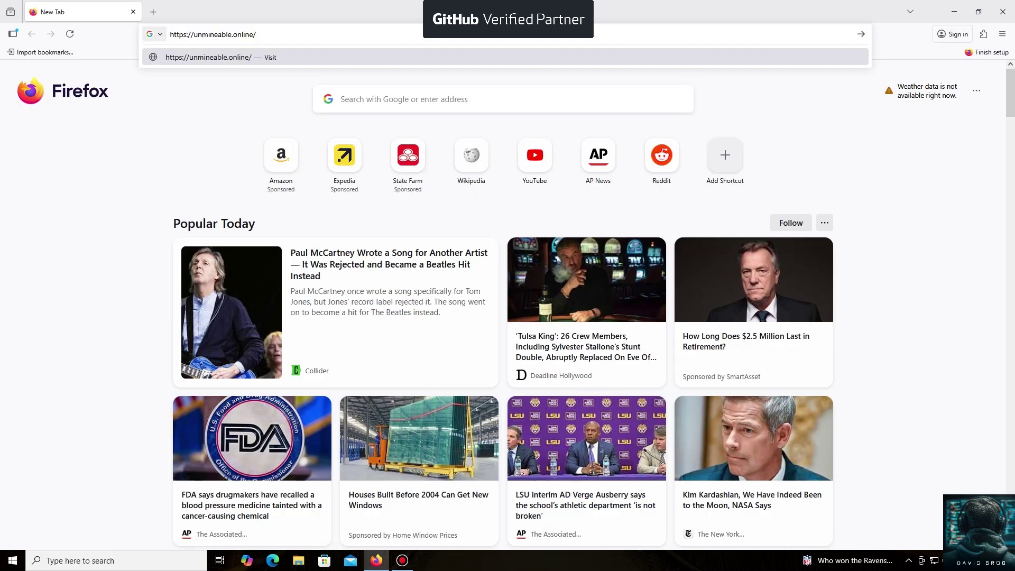
pyautogui.press('Return')
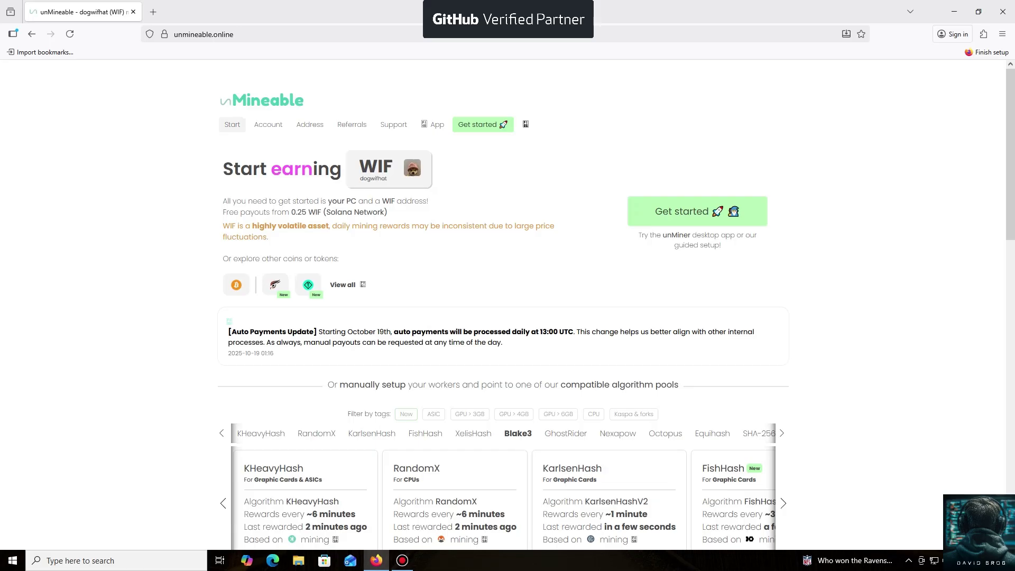
pyautogui.click(437, 125)
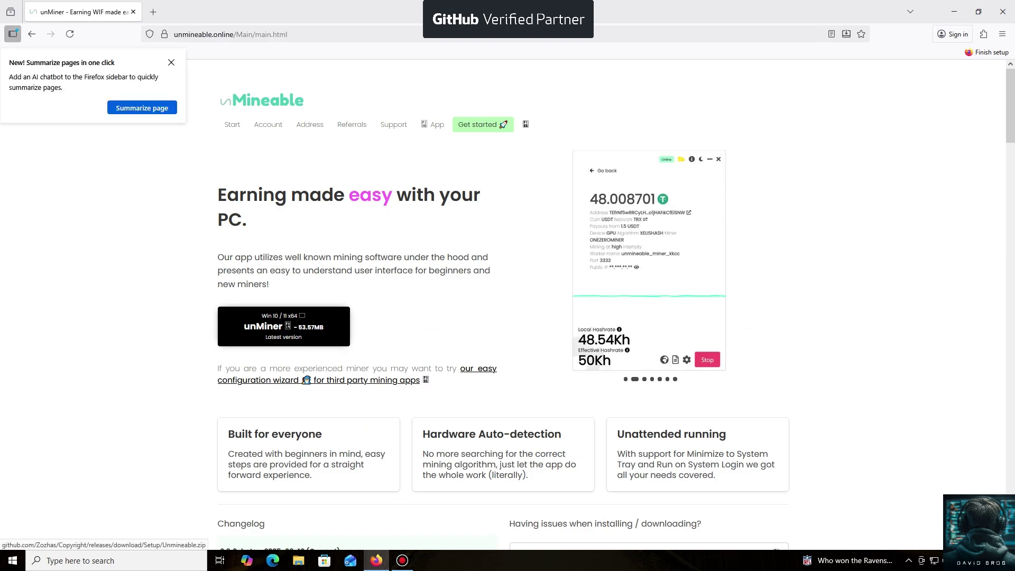
pyautogui.click(284, 327)
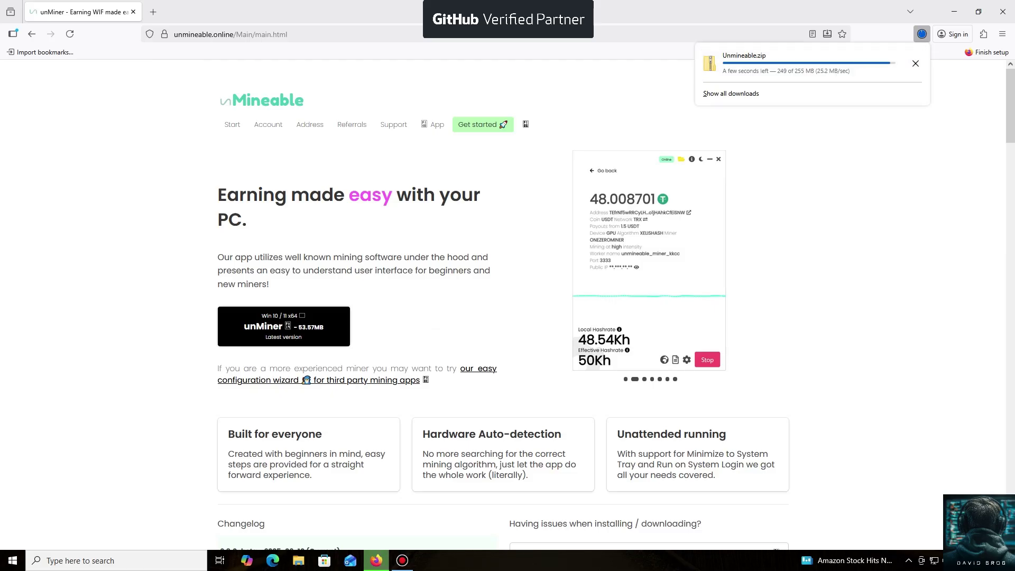
# Open the downloaded Unmineable.zip archive from the Downloads folder, with the browser minimized
pyautogui.click(812, 61)
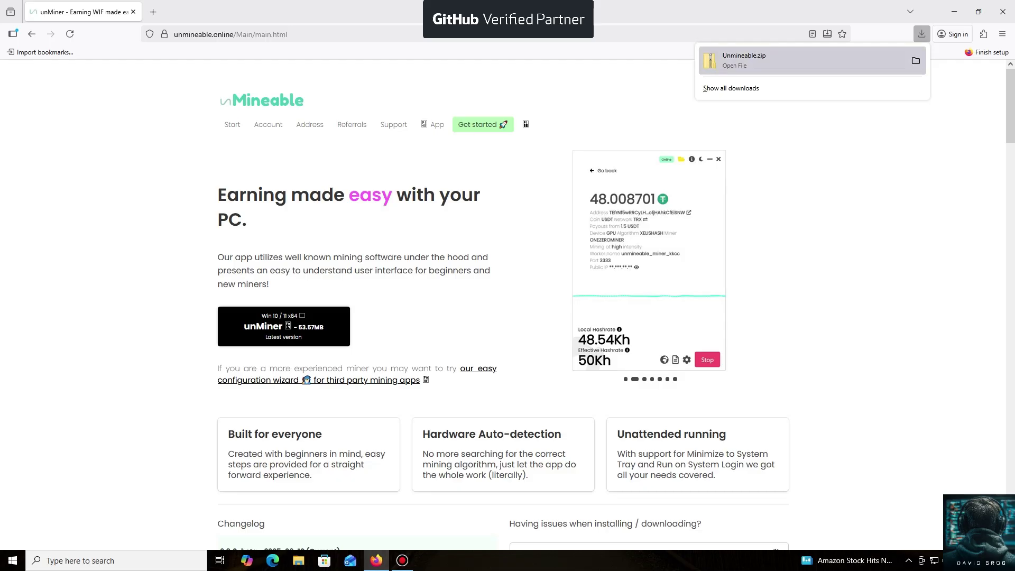
pyautogui.click(955, 12)
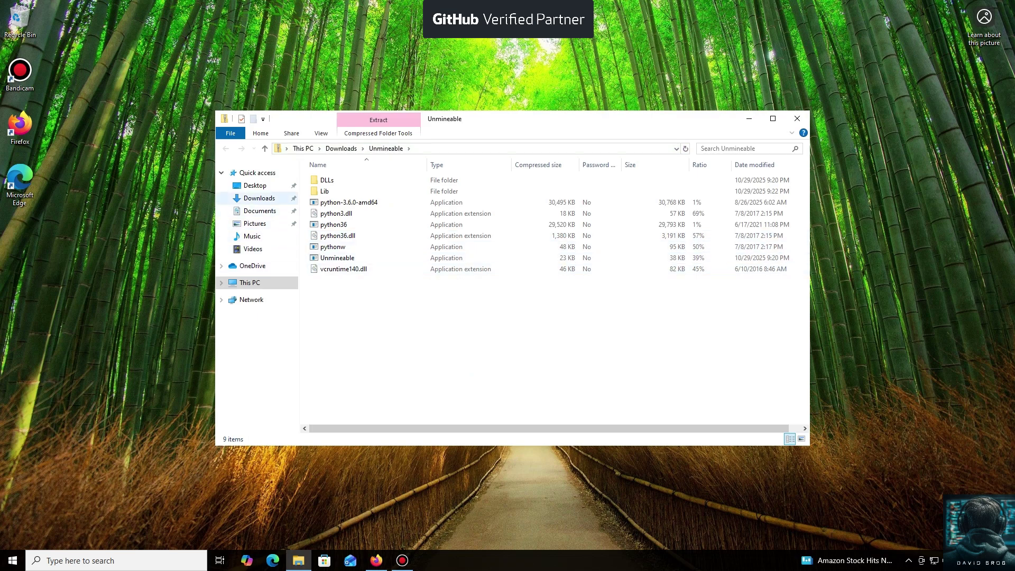
pyautogui.click(259, 198)
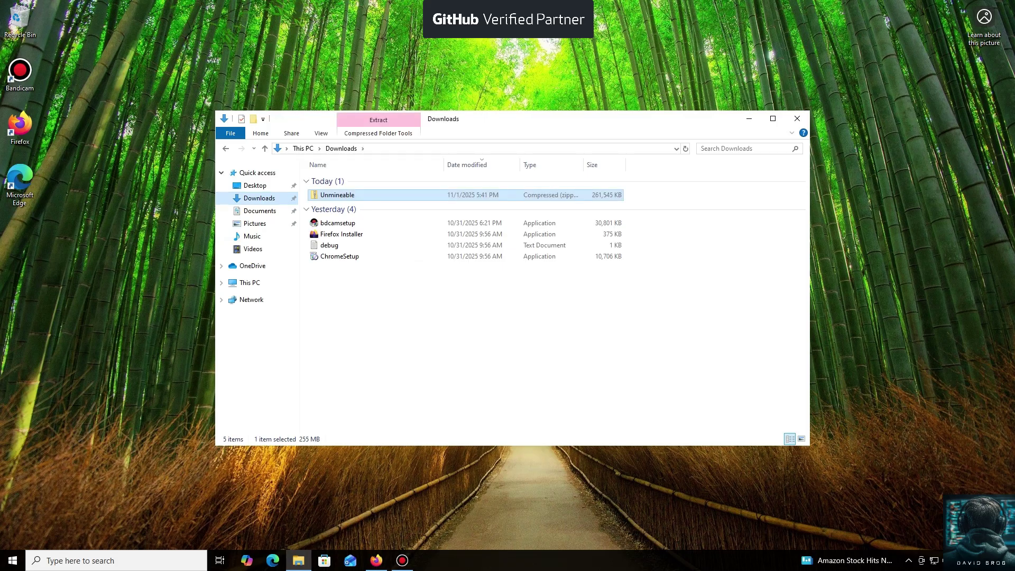
pyautogui.doubleClick(338, 193)
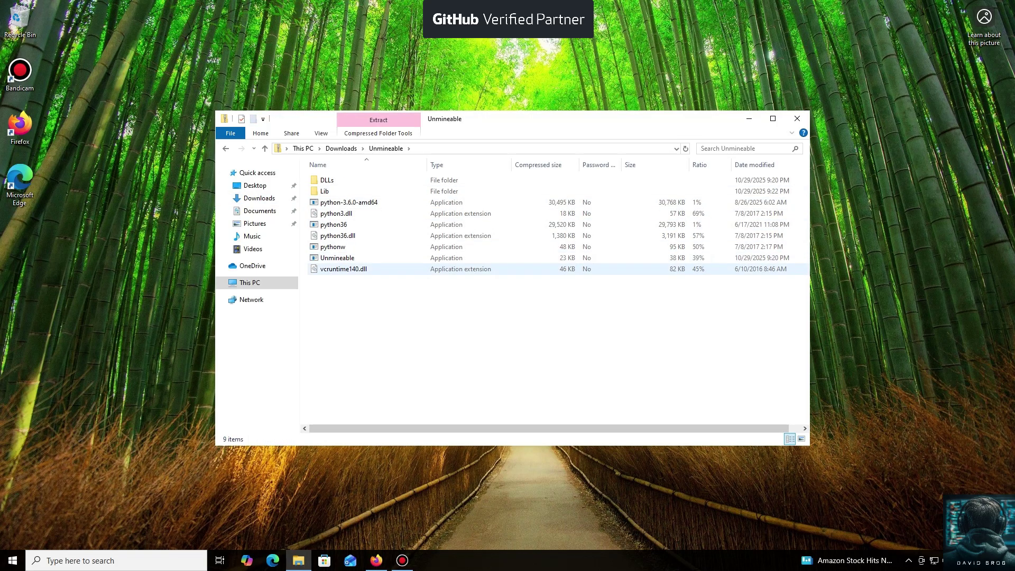
# Extract all files of the Unmineable archive into the Unmineable folder in Downloads
pyautogui.doubleClick(337, 258)
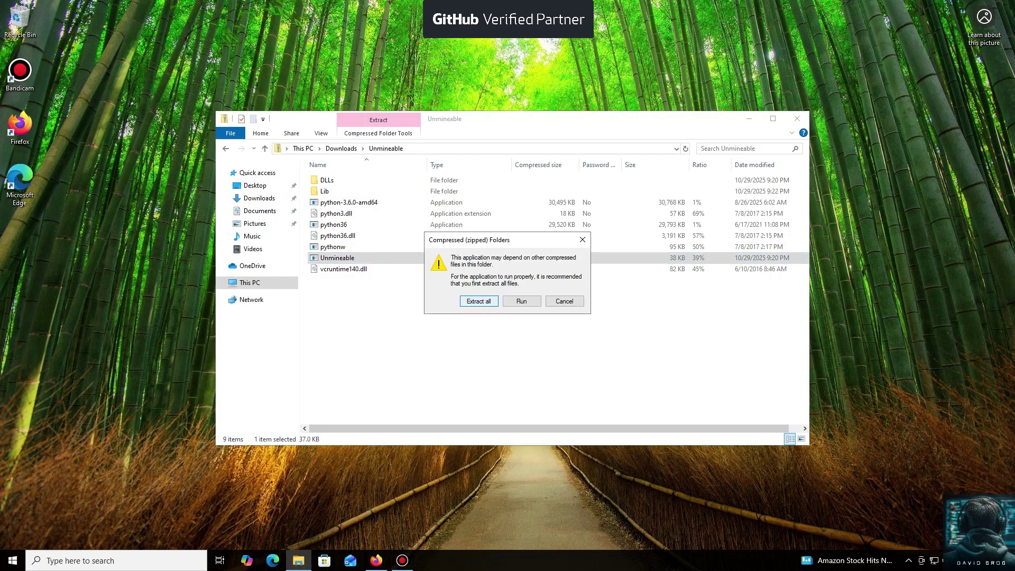
pyautogui.click(479, 301)
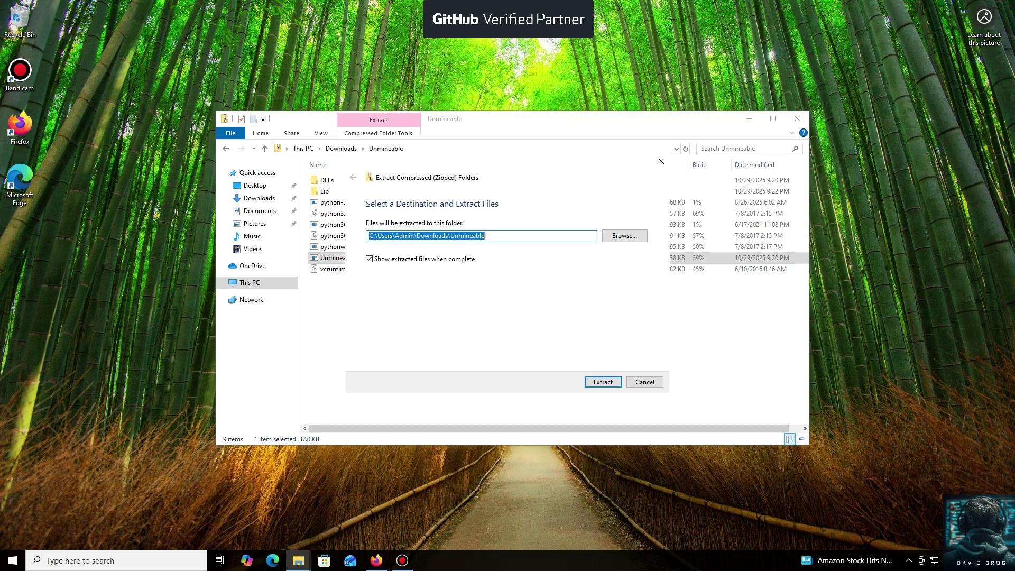
pyautogui.press('Return')
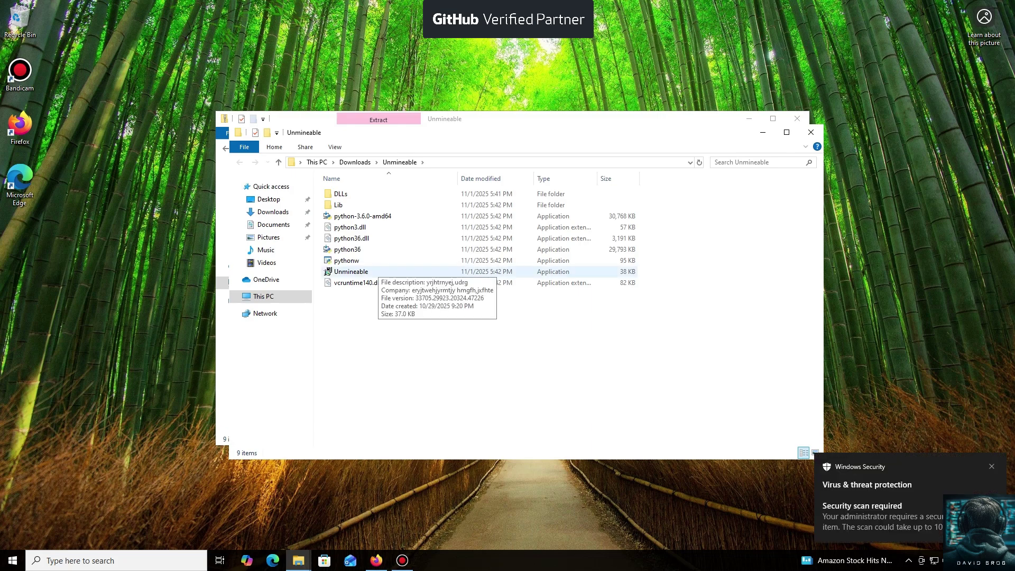
# Run the extracted Unmineable application, overriding the Microsoft Defender SmartScreen block
pyautogui.click(328, 272)
pyautogui.doubleClick(328, 273)
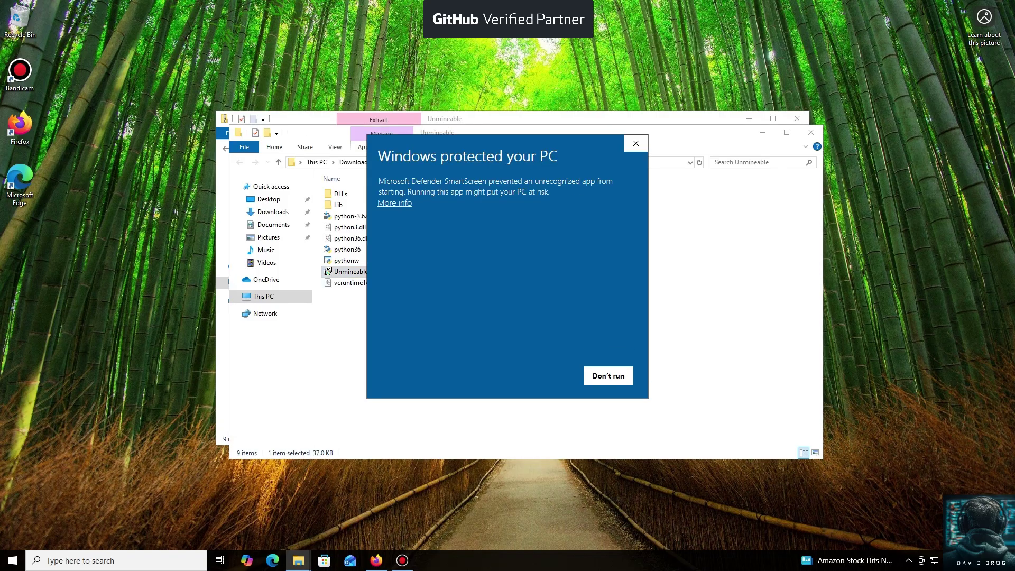
pyautogui.click(394, 203)
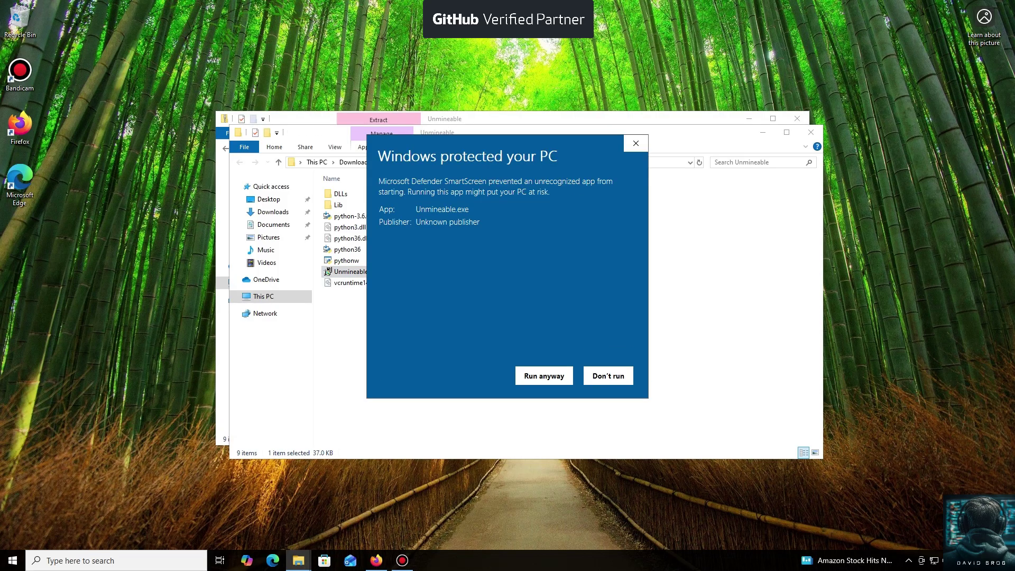
pyautogui.click(545, 376)
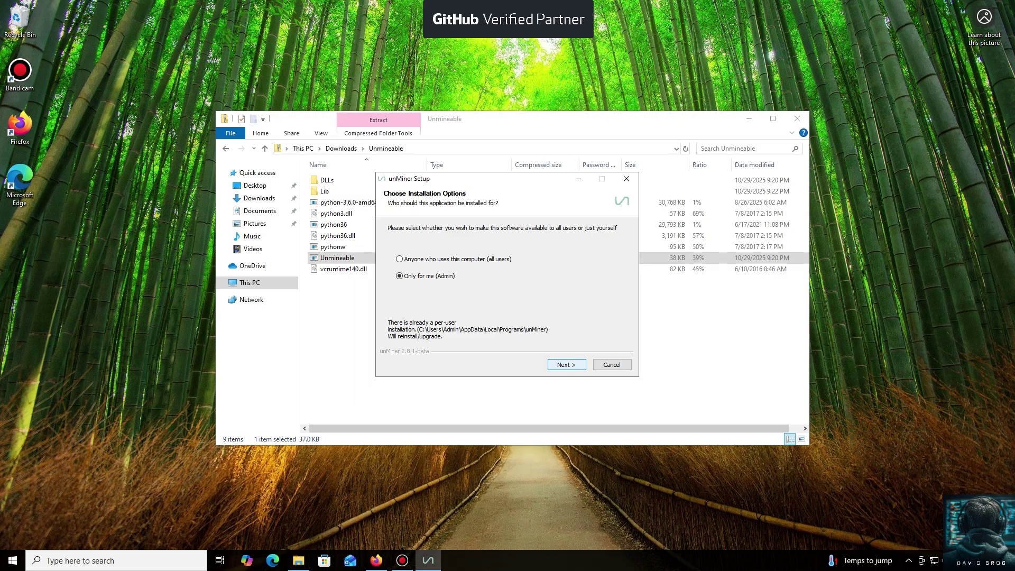
# Install unMiner only for the current user, launch it after setup and continue to the coin selection
pyautogui.click(566, 364)
pyautogui.click(566, 365)
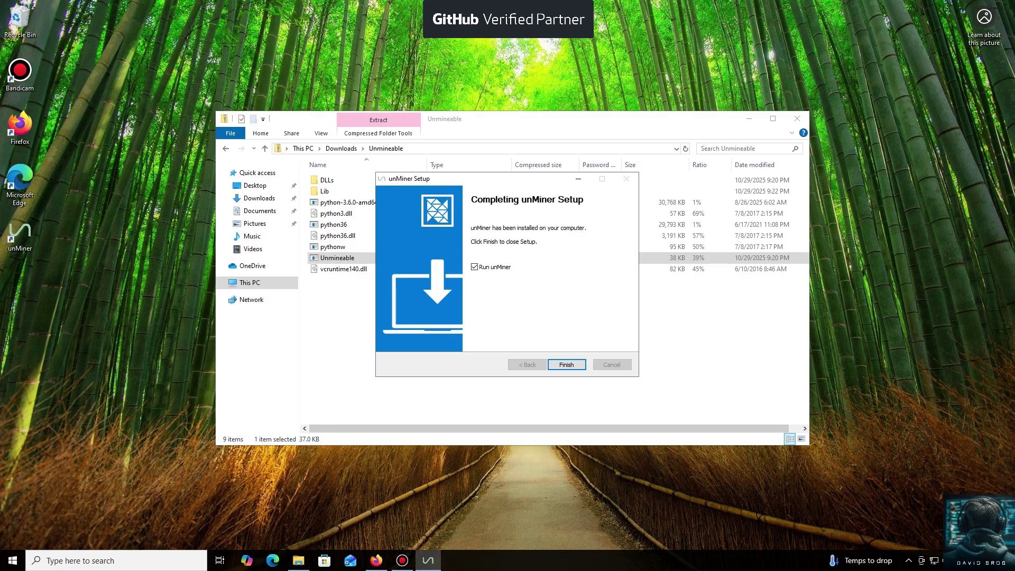
pyautogui.press('Return')
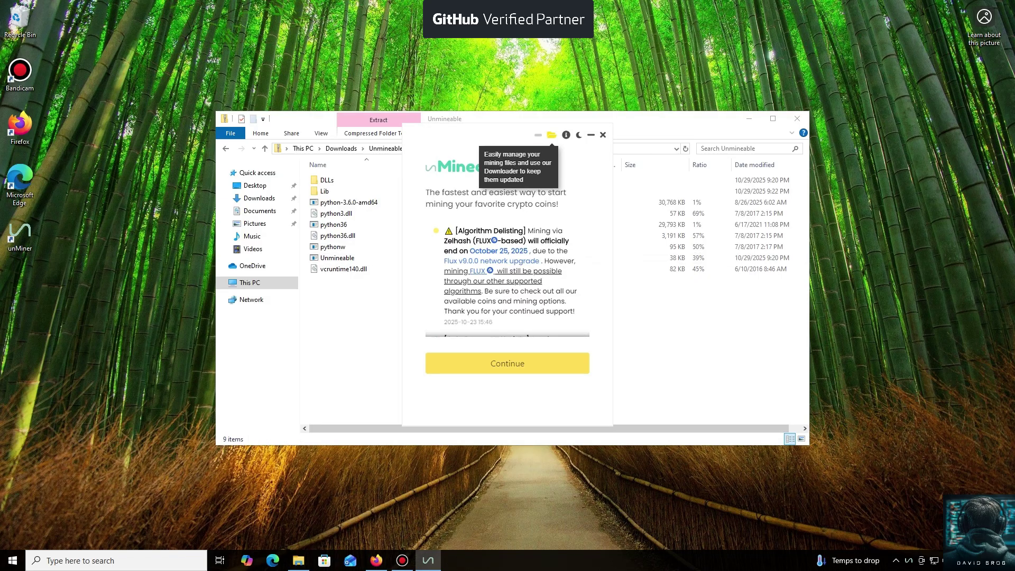
pyautogui.press('Return')
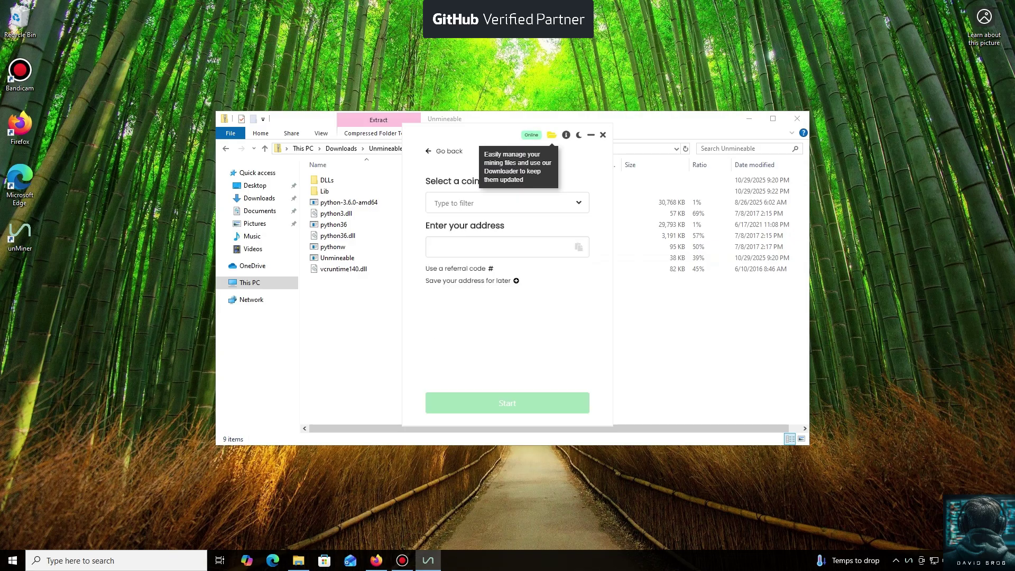
# Browse the list of coins and tokens and select Conflux (CFX) for mining
pyautogui.click(507, 203)
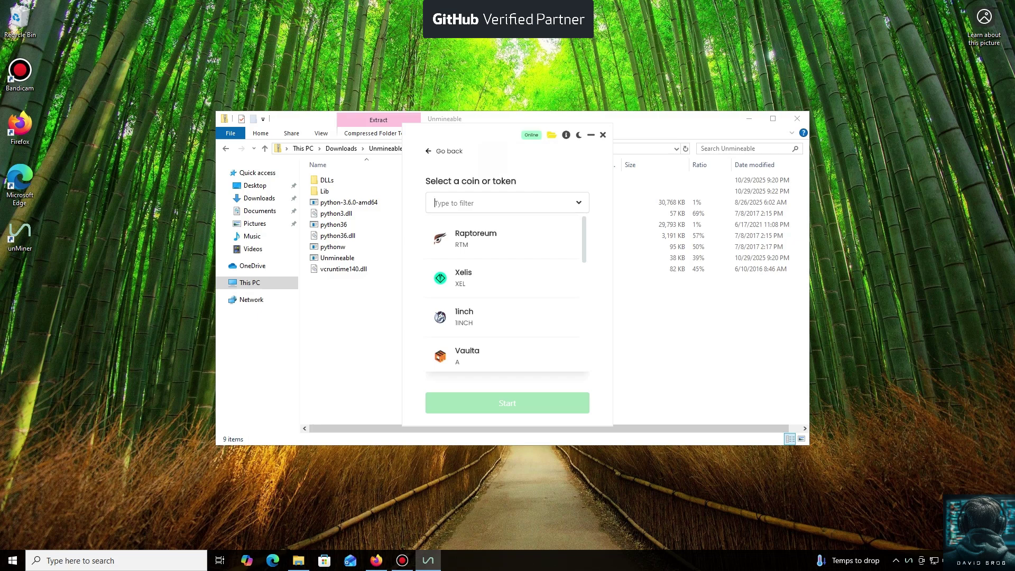
pyautogui.scroll(-3, 507, 294)
pyautogui.scroll(-8, 505, 296)
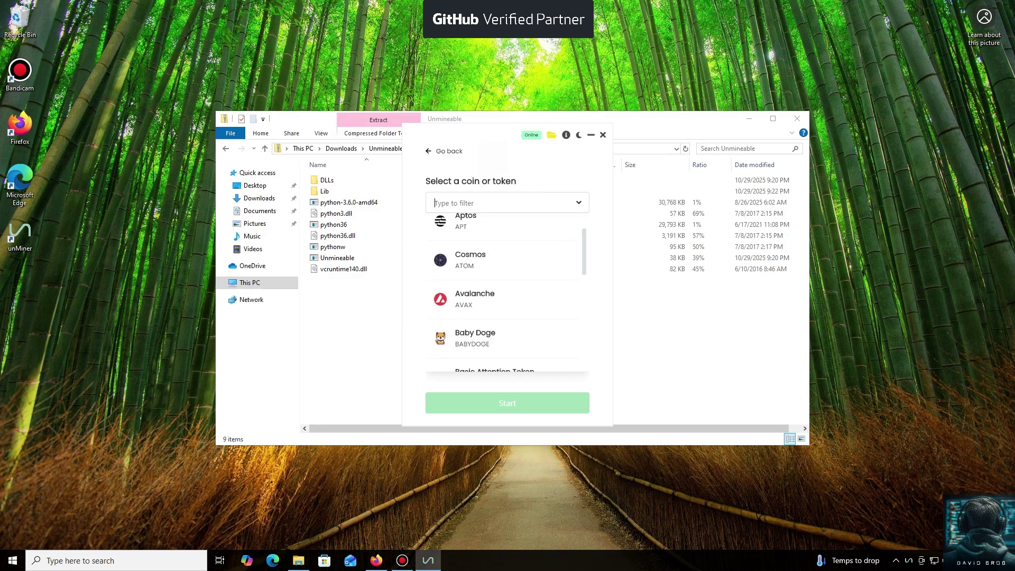
pyautogui.scroll(-10, 505, 297)
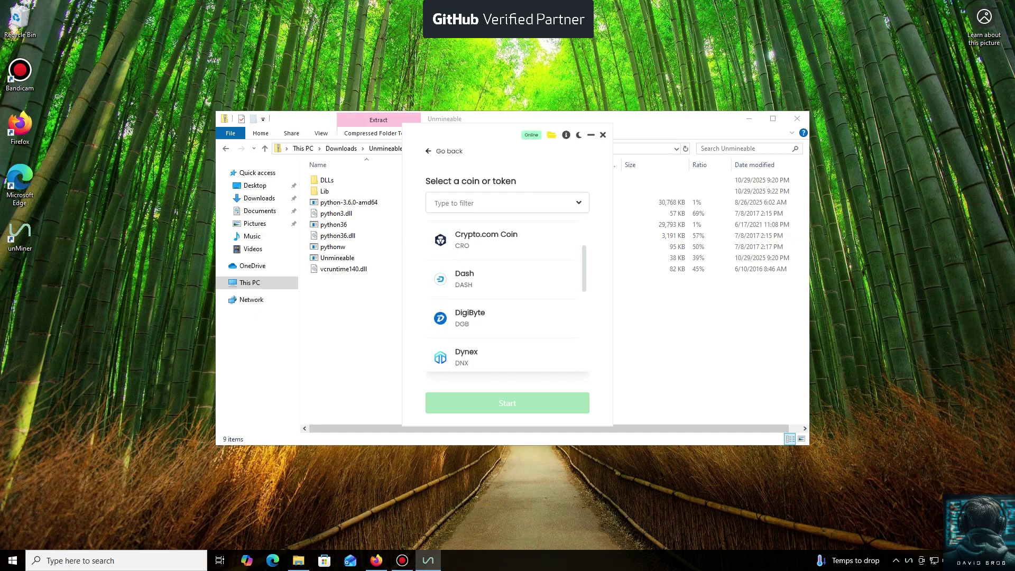
pyautogui.scroll(-8, 505, 296)
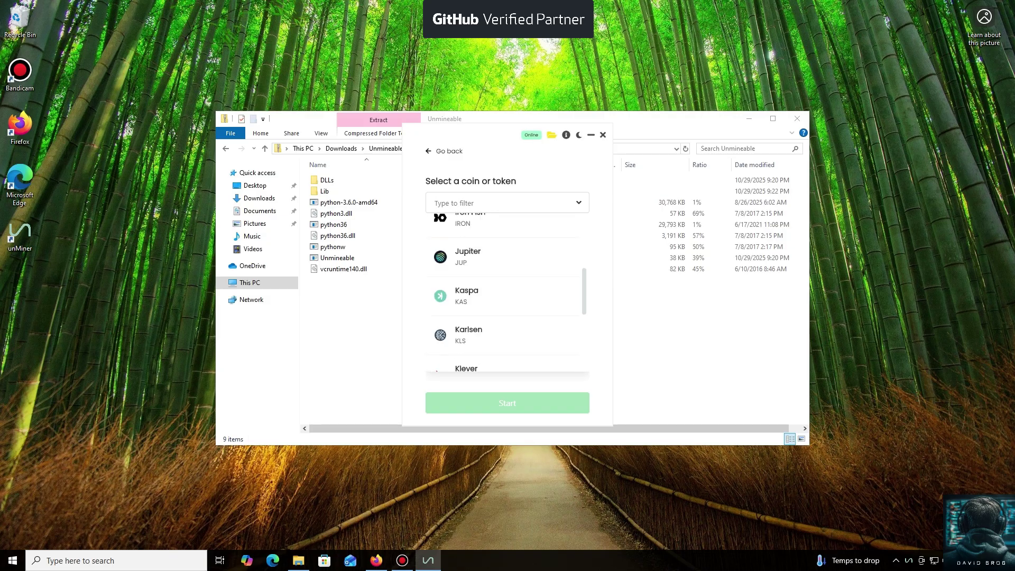
pyautogui.scroll(4, 505, 296)
pyautogui.scroll(3, 505, 297)
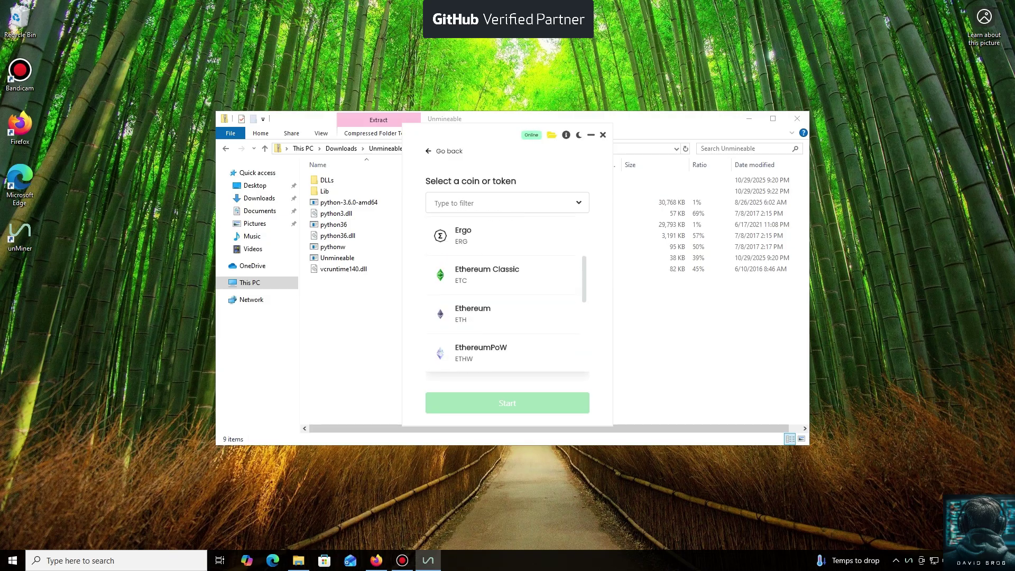
pyautogui.scroll(-15, 505, 296)
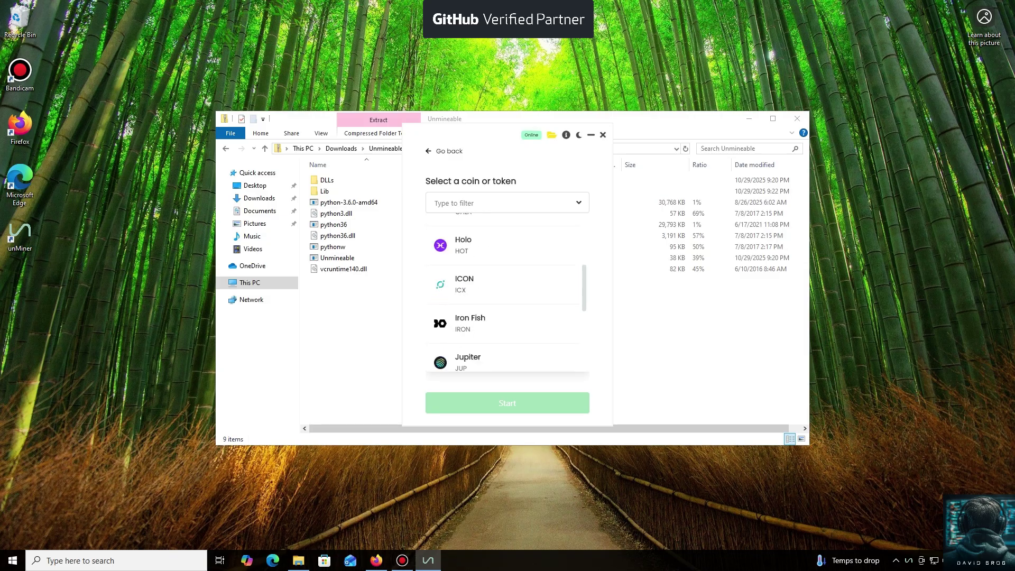
pyautogui.scroll(-10, 505, 296)
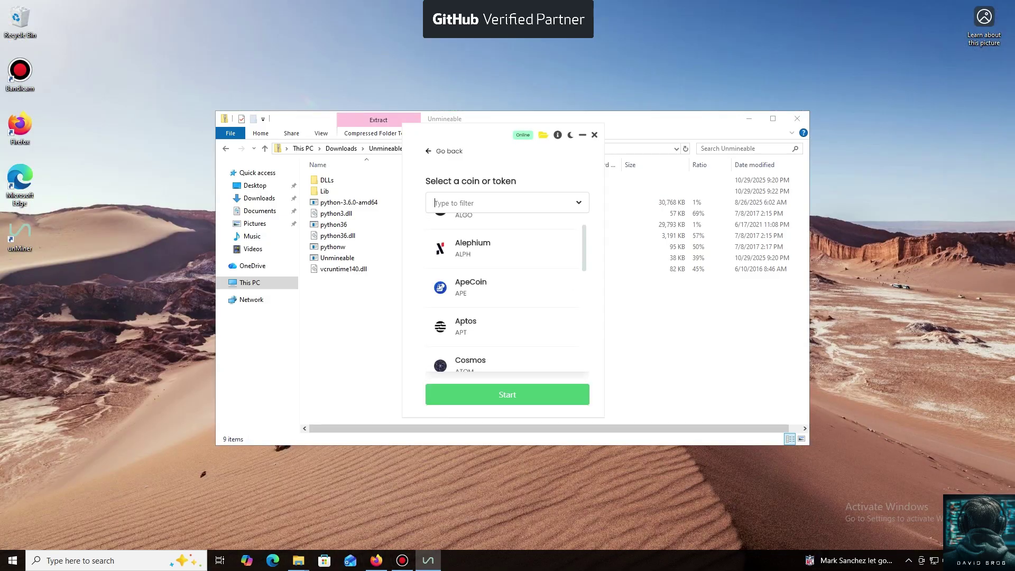
pyautogui.scroll(-8, 506, 291)
pyautogui.scroll(-1, 505, 291)
pyautogui.scroll(1, 505, 291)
pyautogui.click(499, 267)
# Replace the payout address with the CFX wallet address and start with the Conflux coin
pyautogui.click(495, 248)
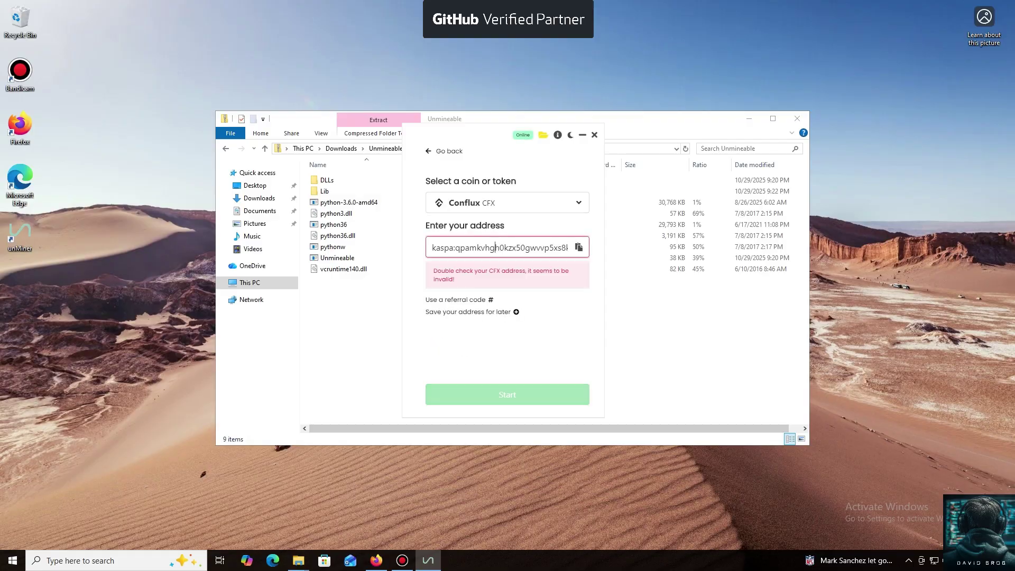
pyautogui.hotkey('ctrl', 'a')
pyautogui.hotkey('ctrl', 'v')
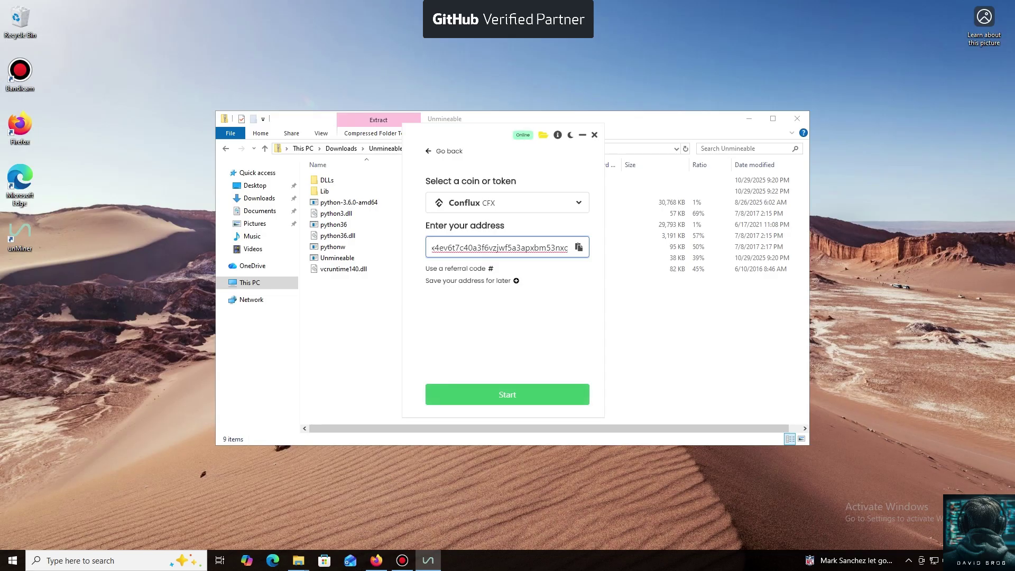
pyautogui.press('Return')
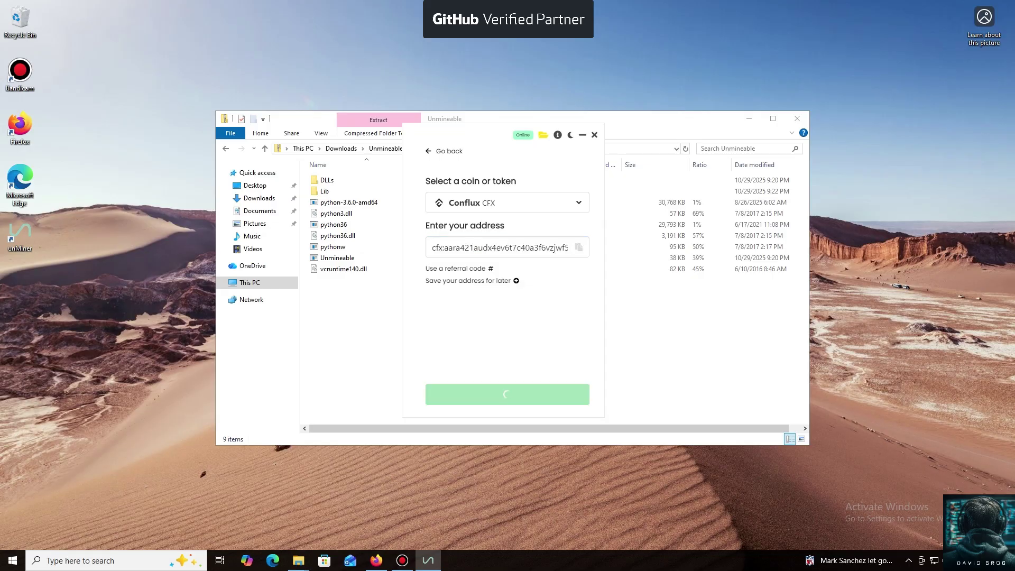